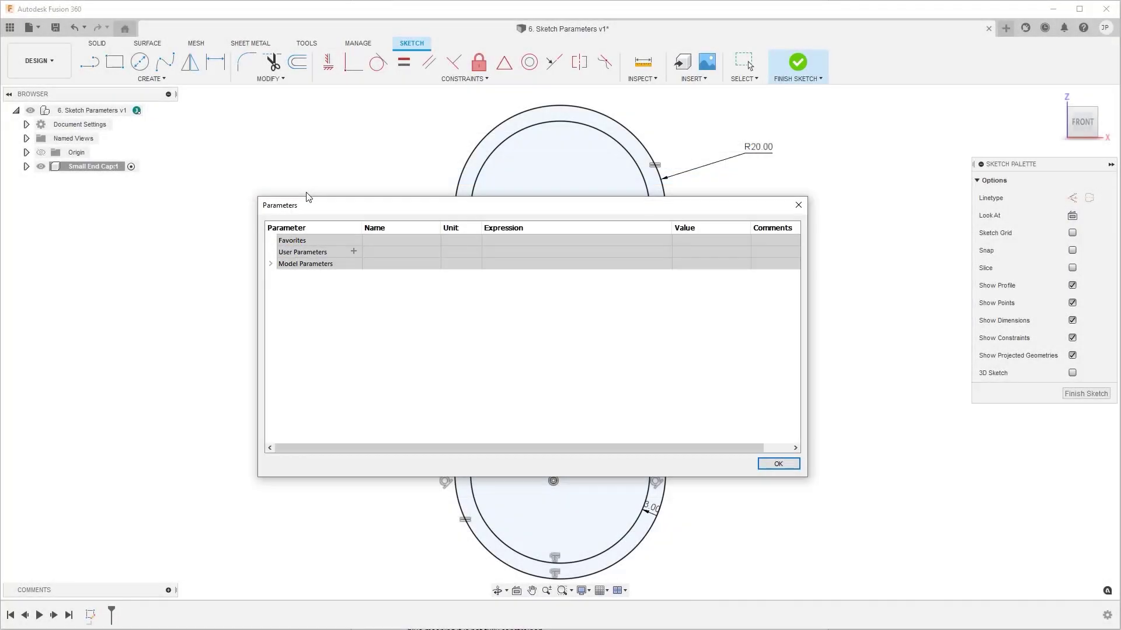
Step: Review the model parameters of Sketch1 in the Small End Cap component, then close the parameter list
left_click(271, 265)
left_click(283, 276)
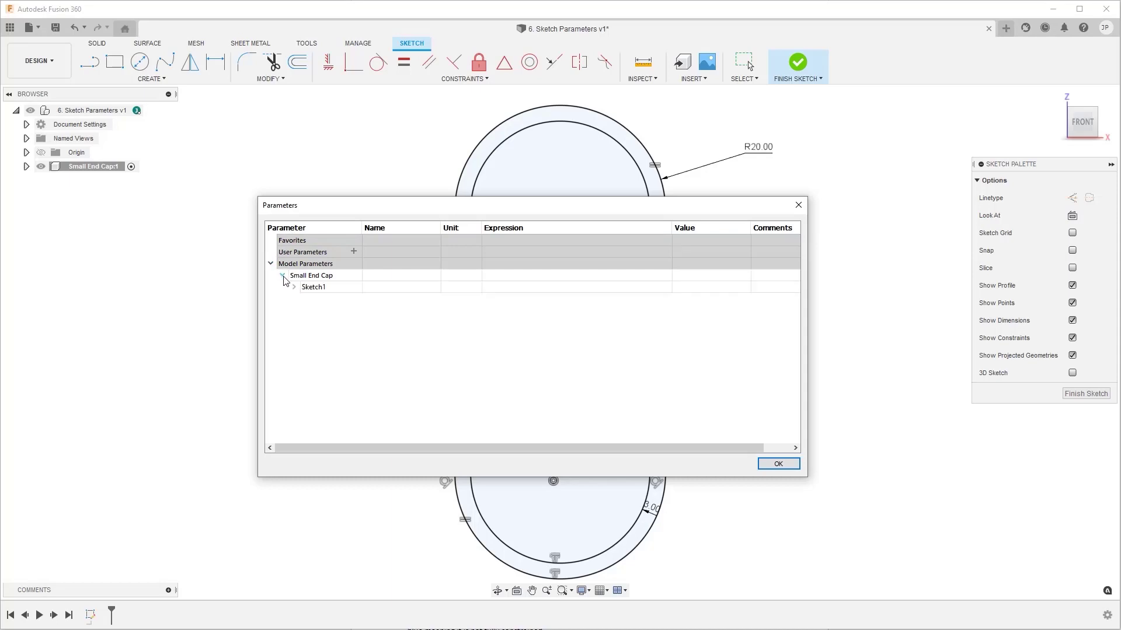
left_click(294, 287)
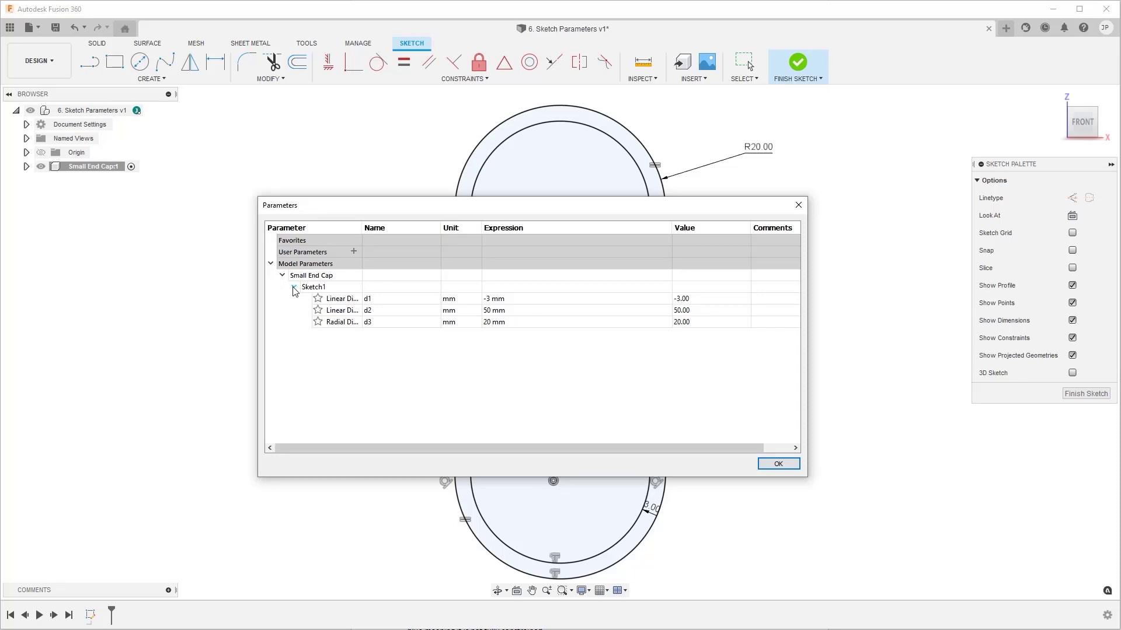
left_click(271, 265)
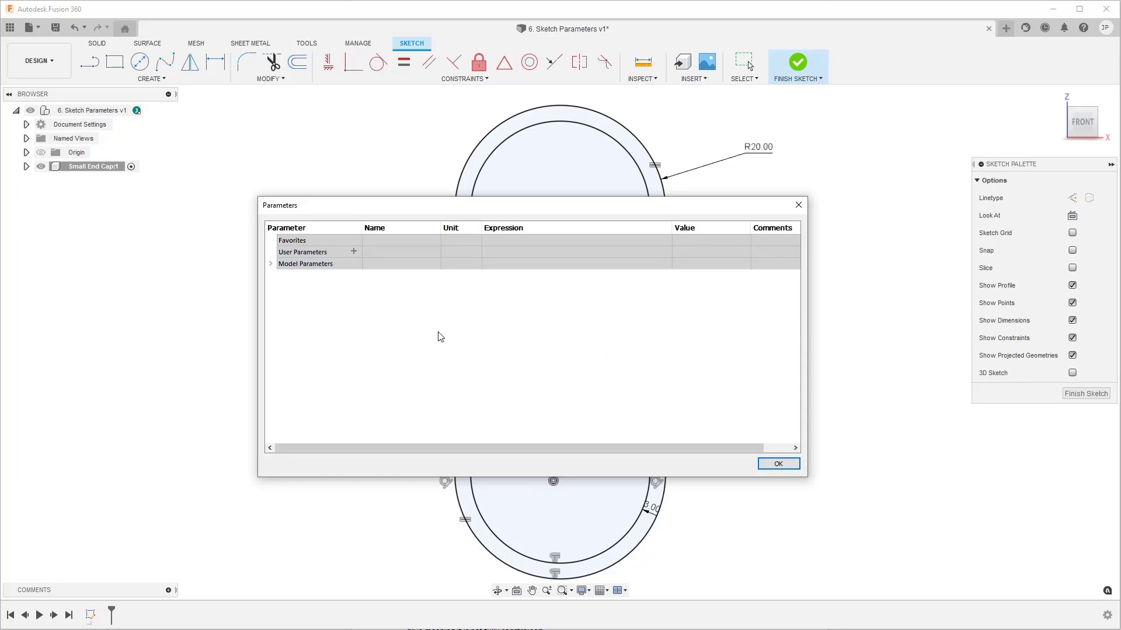
left_click(773, 465)
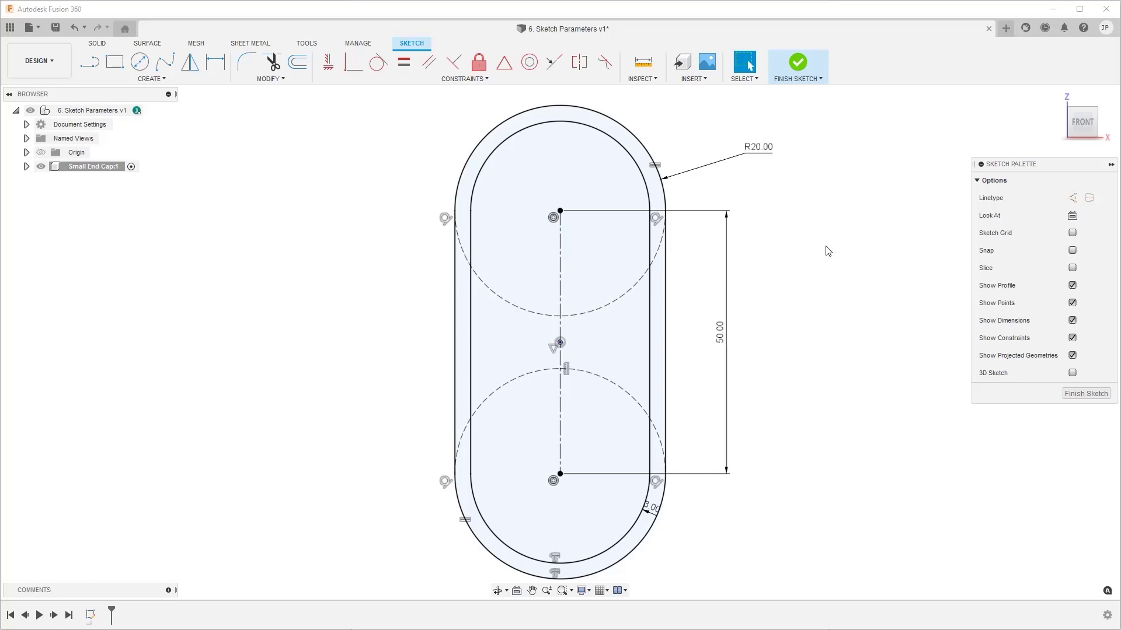
Step: Set the radius dimension of the slot's upper outer arc to 18 mm
double_click(759, 148)
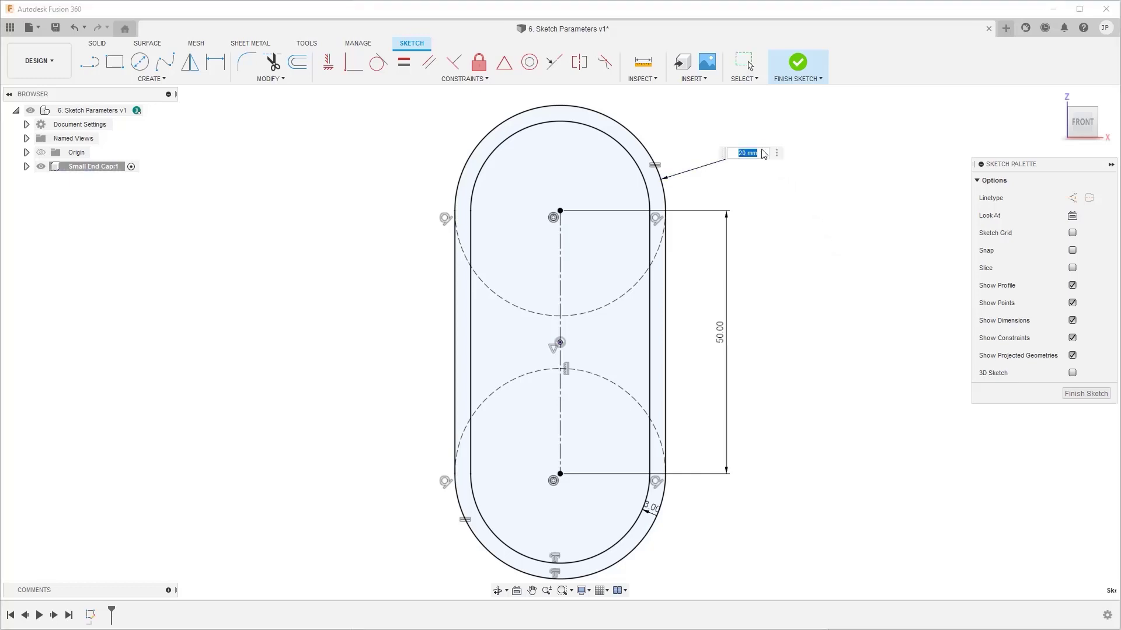
type("18")
key("Return")
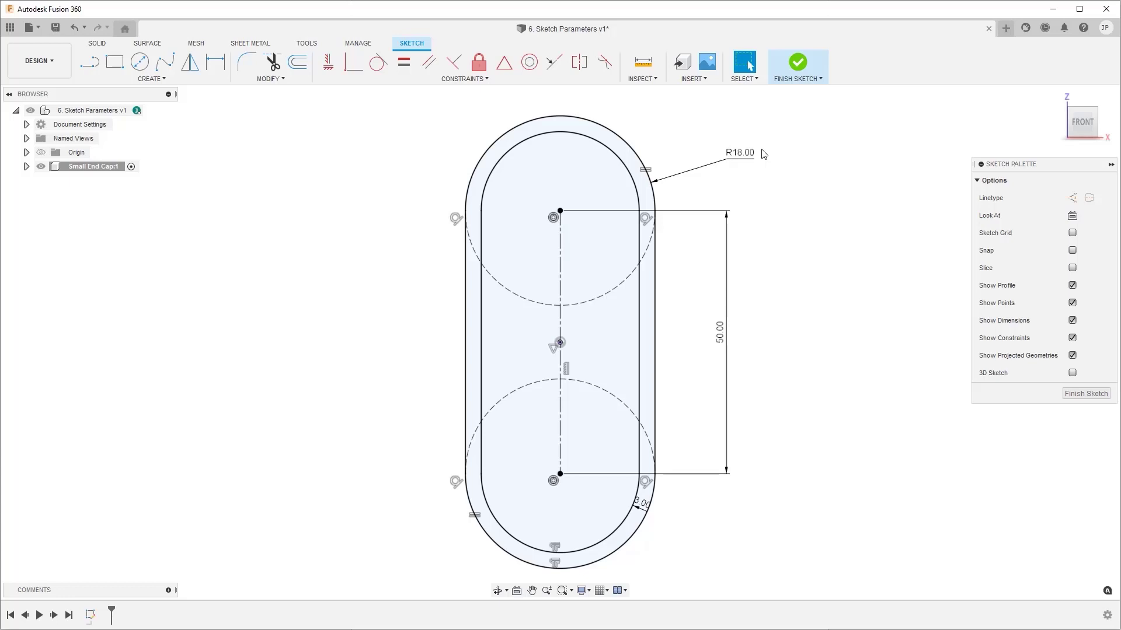
Step: Add a user parameter named Radius in mm with the expression 20
key("s")
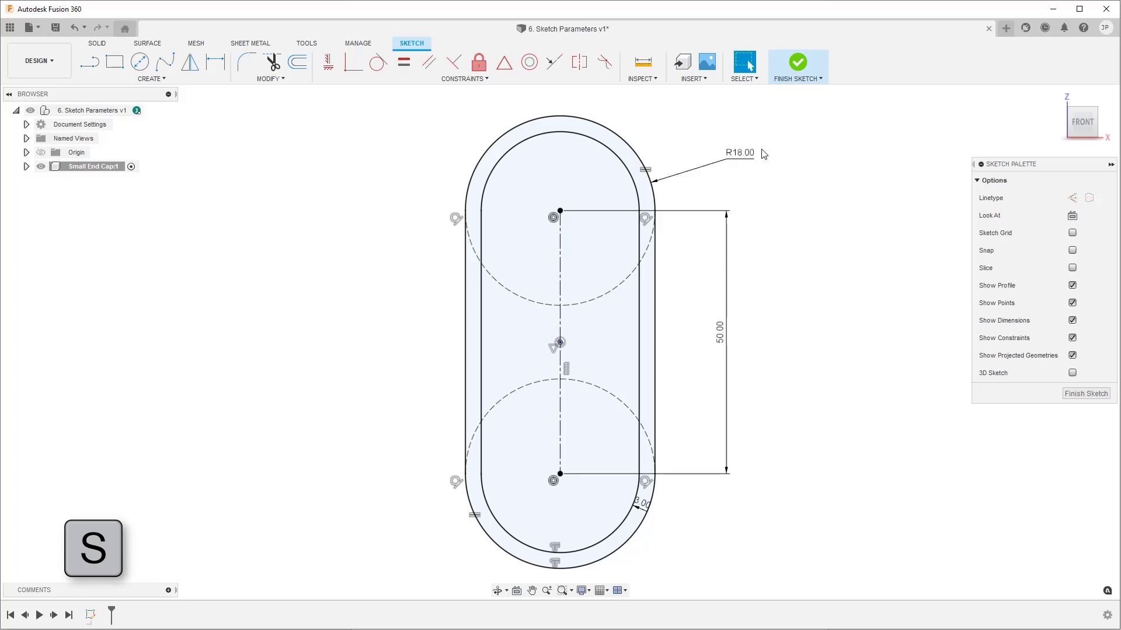
type("s")
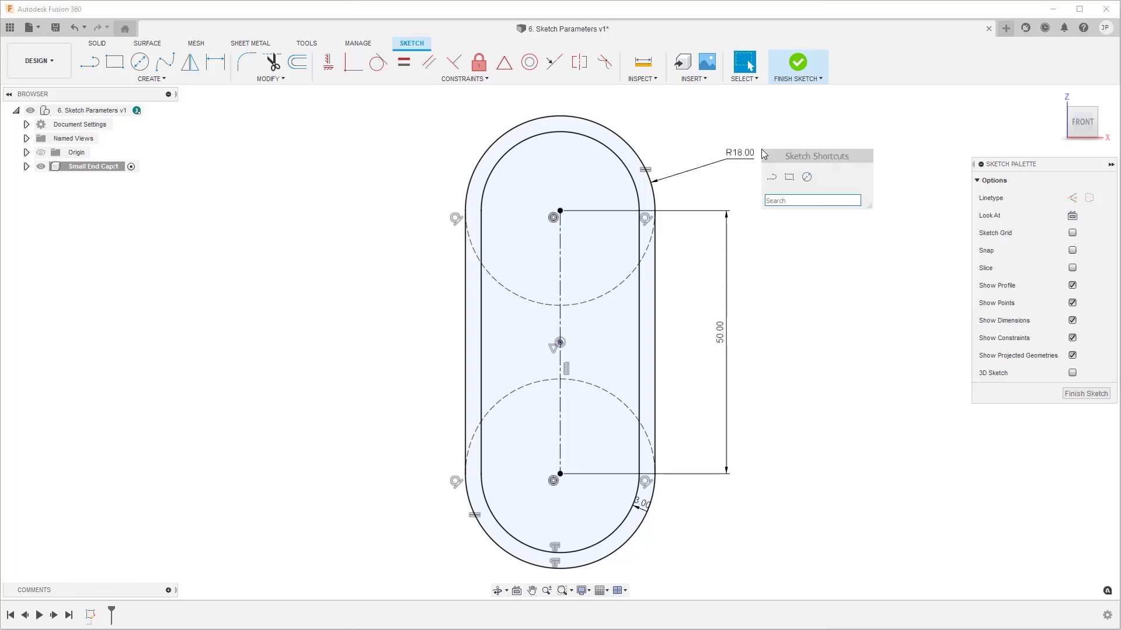
type("parameter")
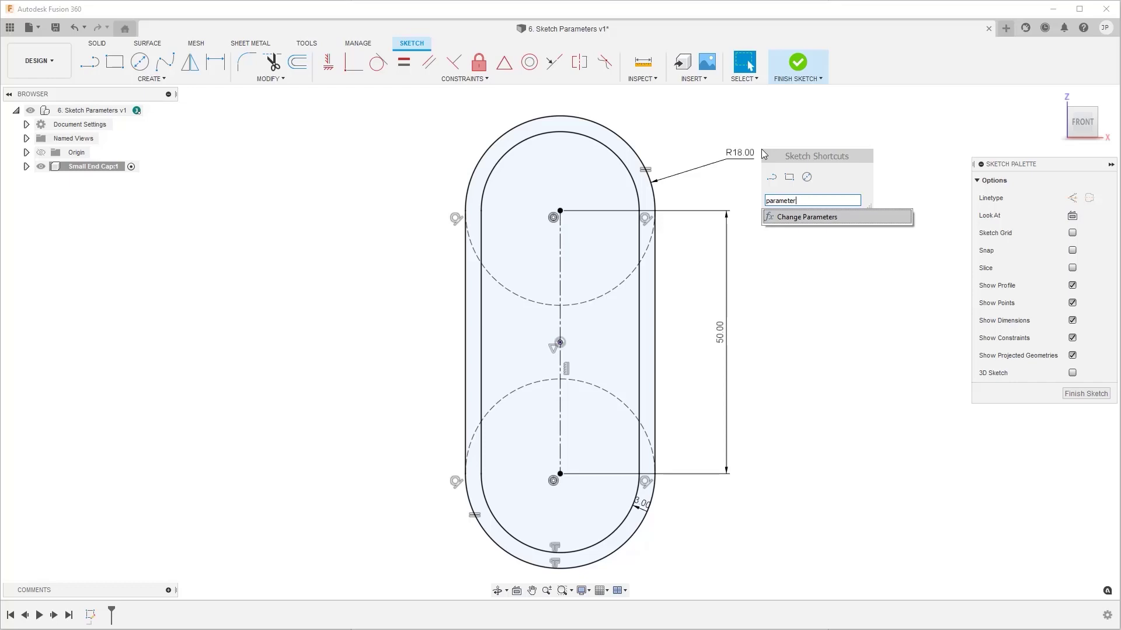
left_click(841, 221)
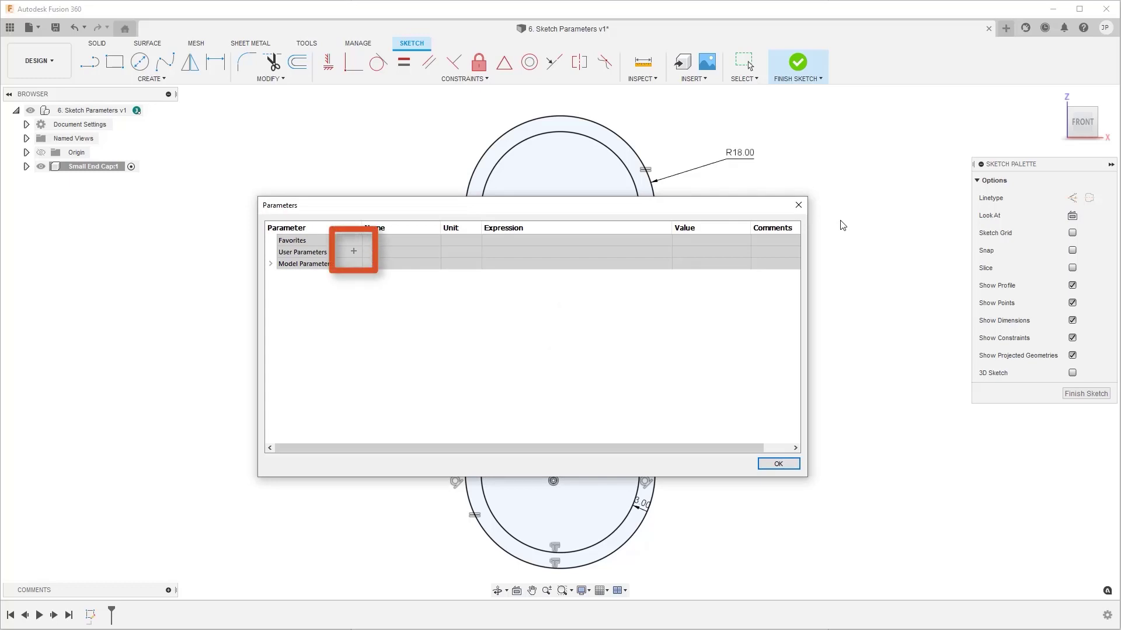
left_click(353, 253)
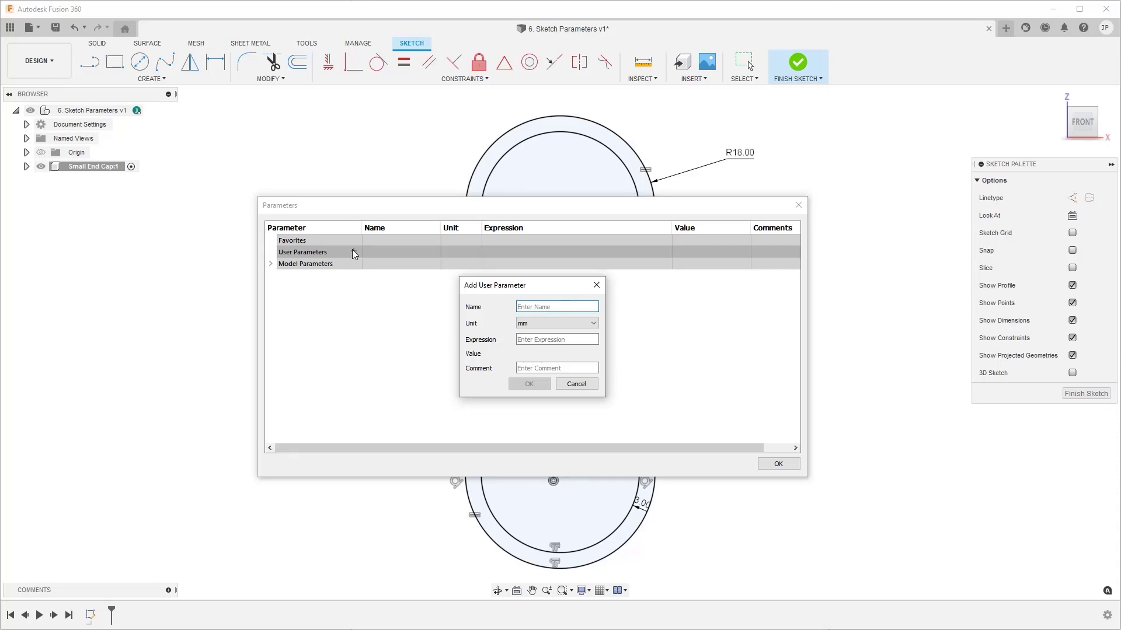
type("Radius")
left_click(523, 339)
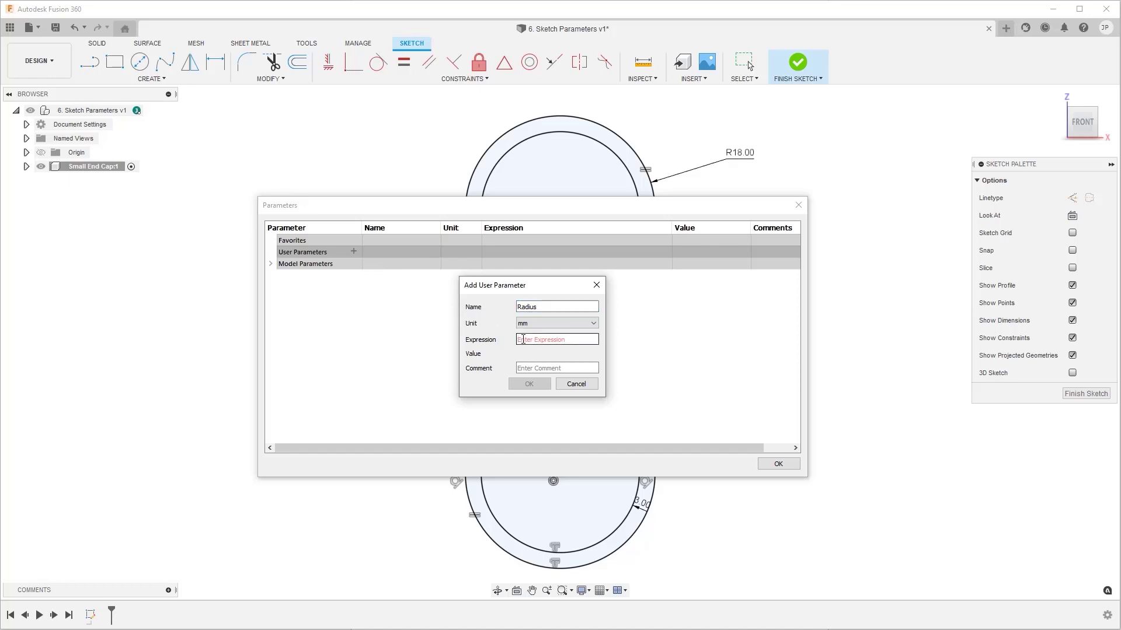
type("20")
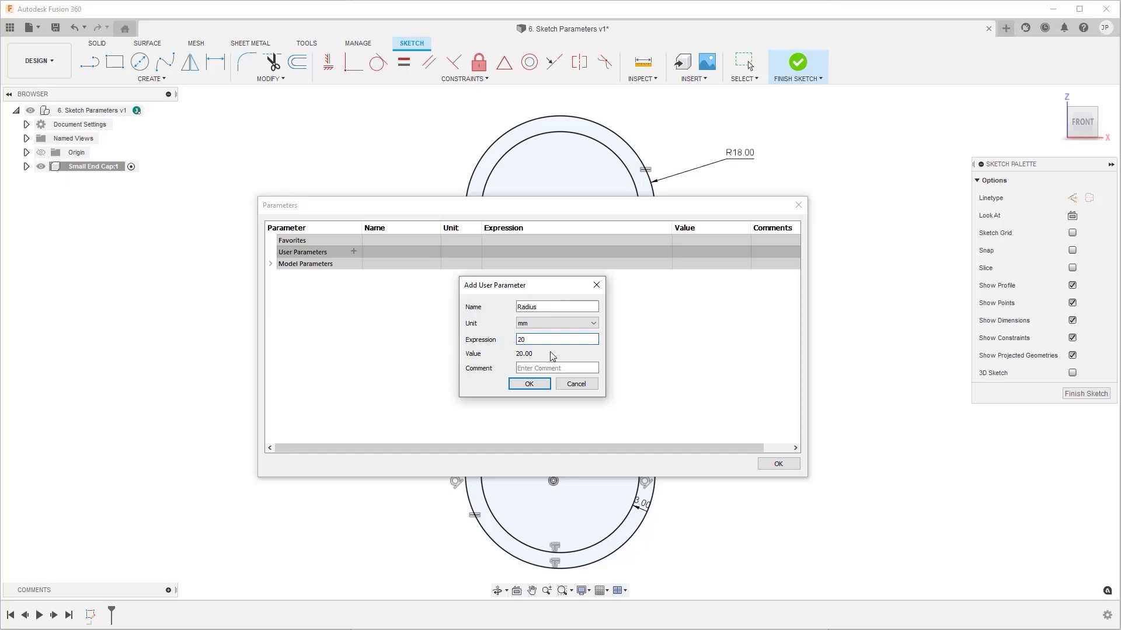
left_click(531, 384)
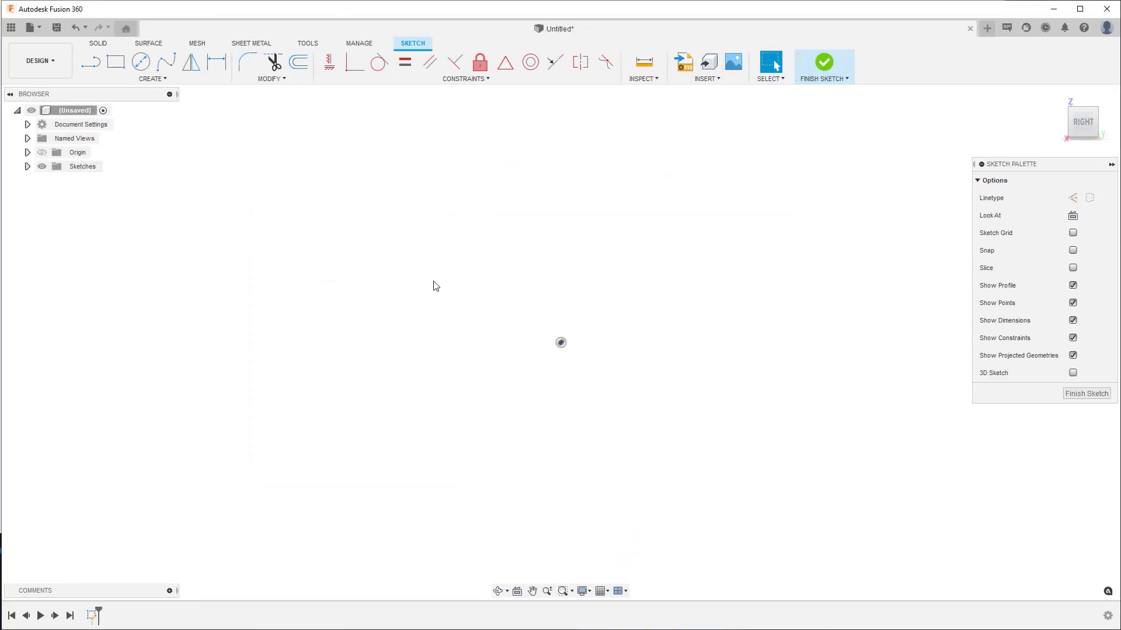
Step: In the untitled design's sketch, draw a circle centred on the origin with its diameter entered as Radius=40, and open the parameter list
key("c")
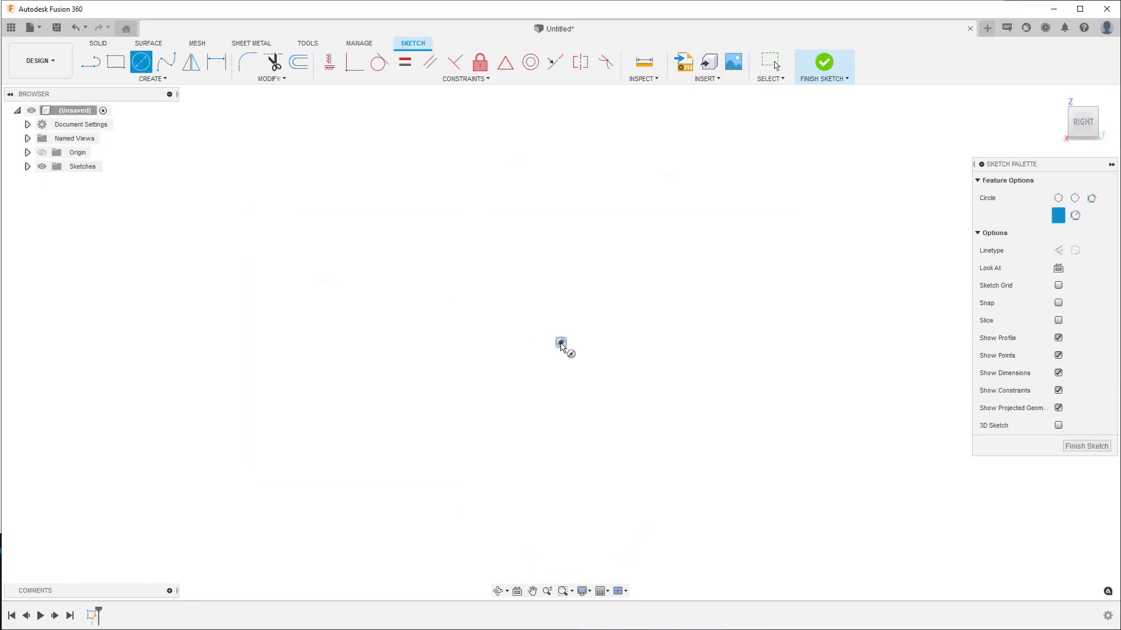
left_click(560, 343)
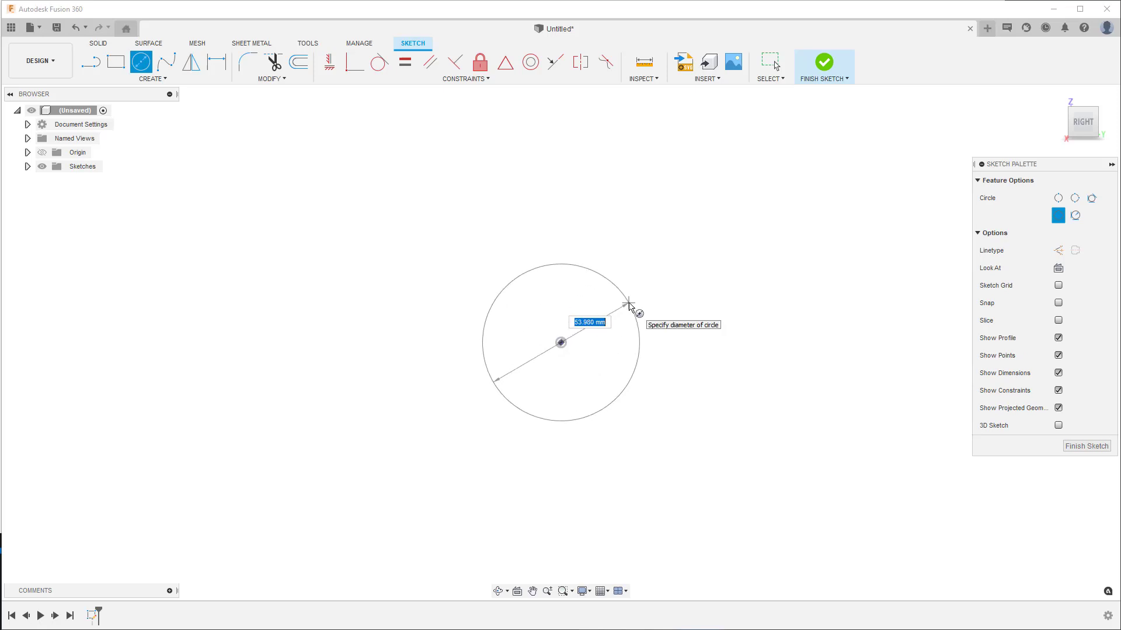
type("Radius=40")
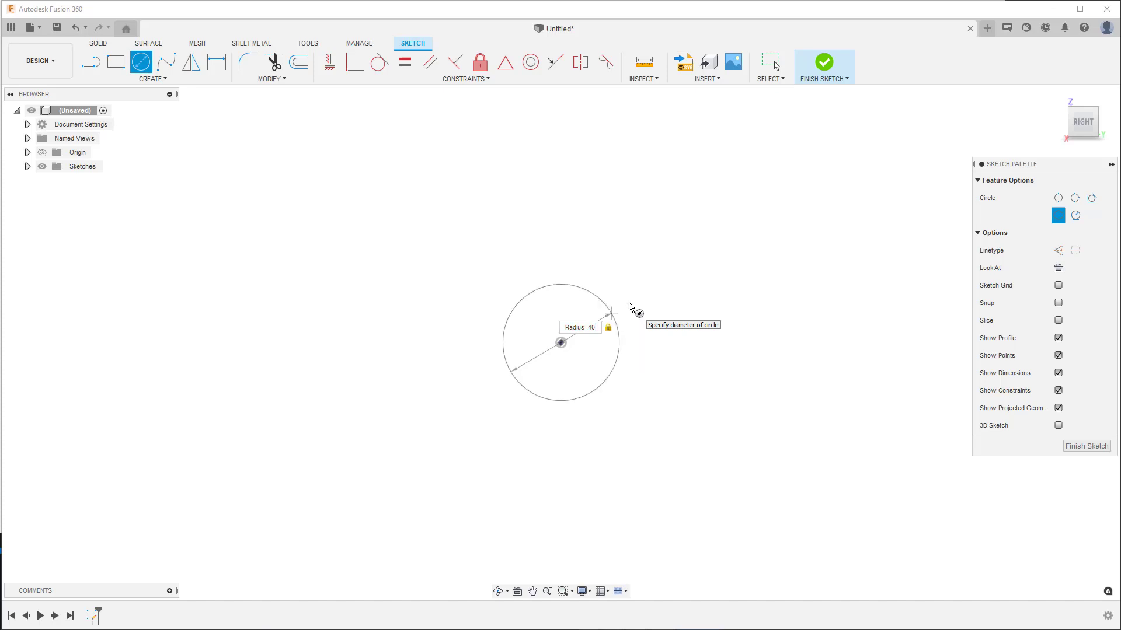
key("Return")
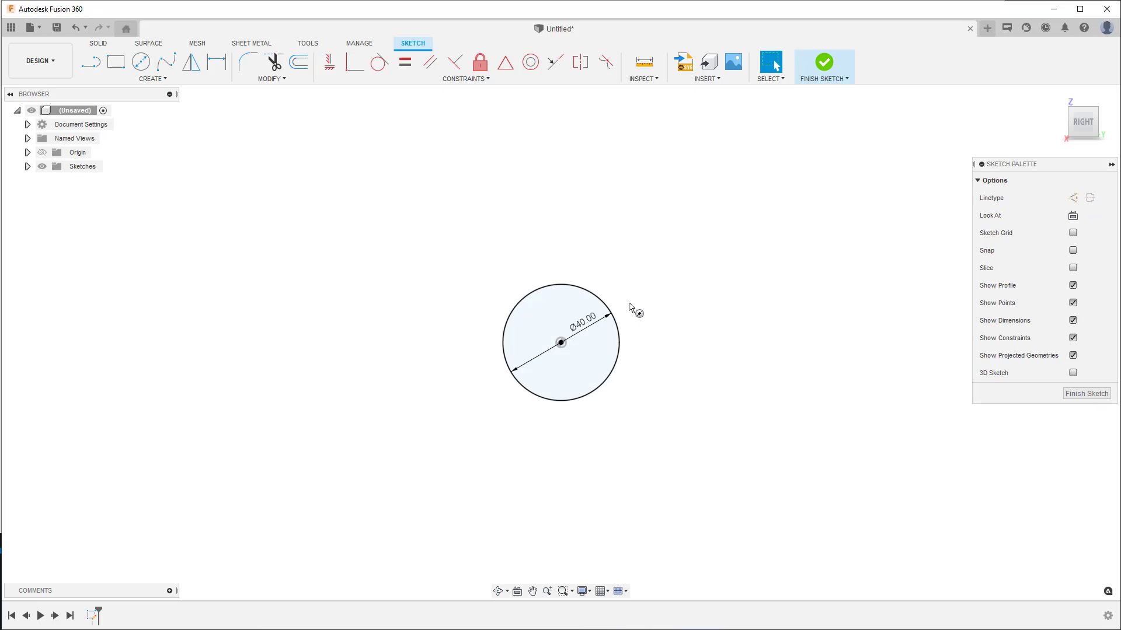
left_click(282, 86)
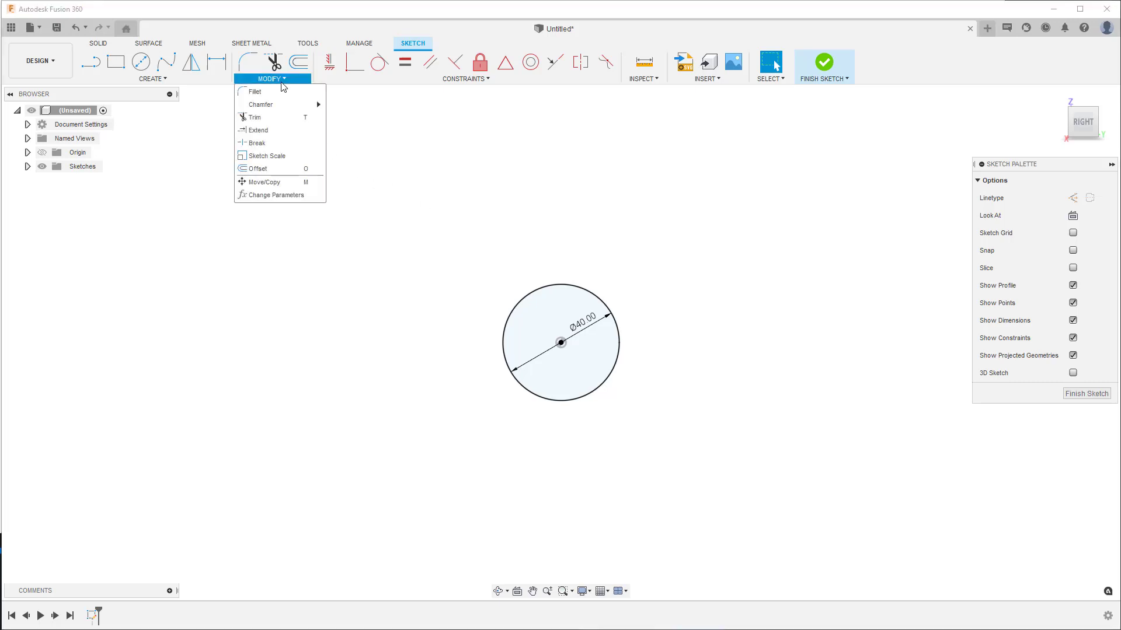
left_click(305, 196)
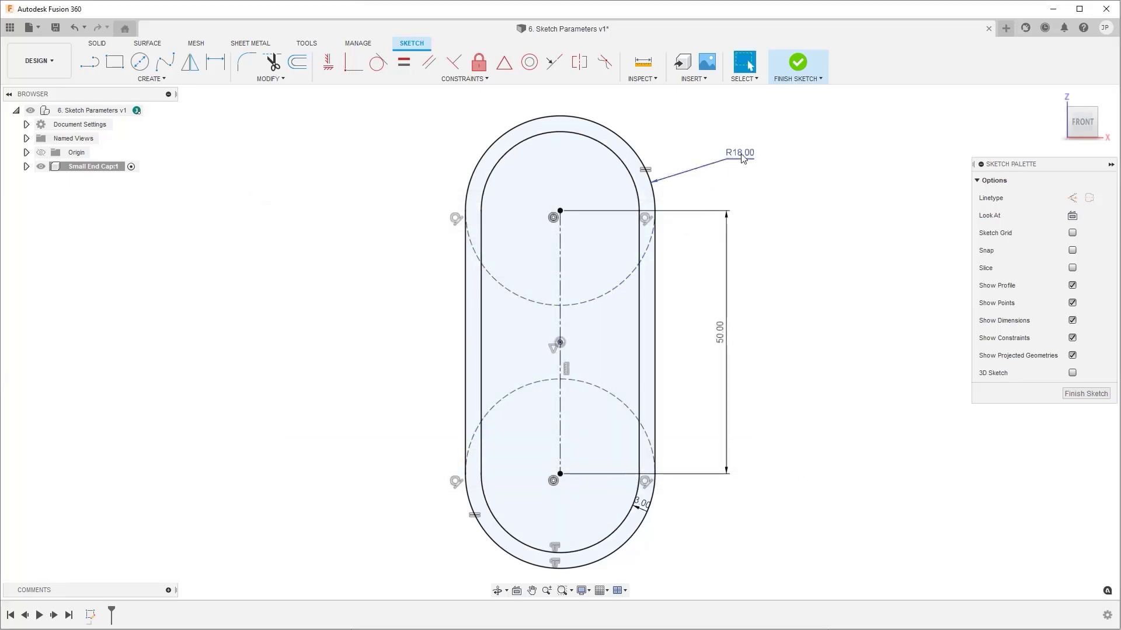
Step: In the Sketch Parameters design, link the upper outer arc's radius dimension to the Radius user parameter and check its expression
double_click(741, 154)
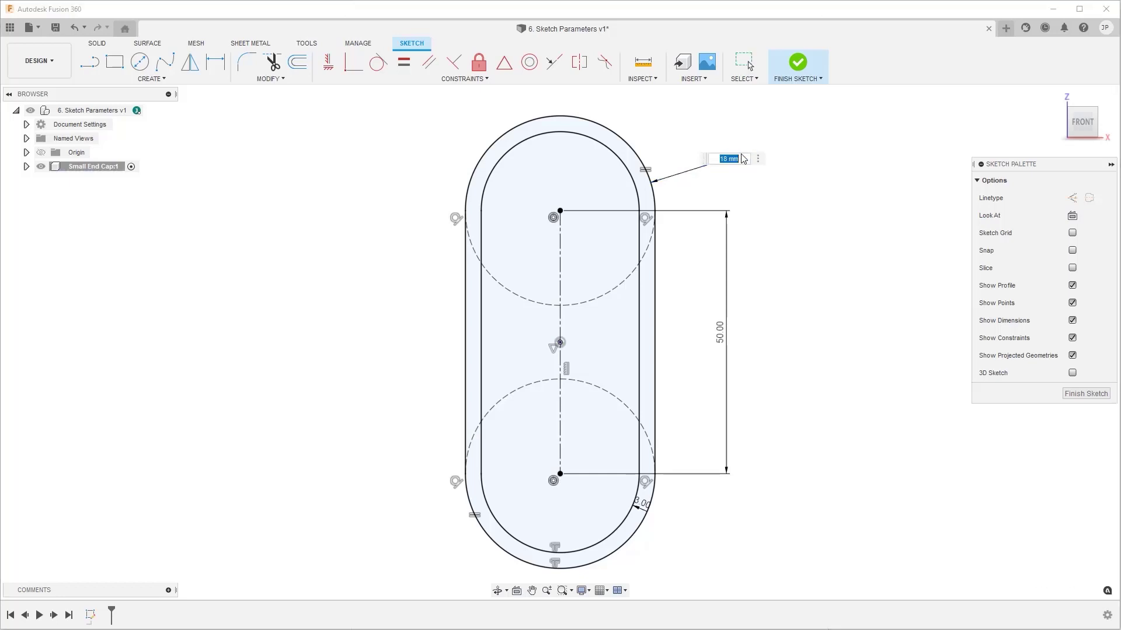
type("radi")
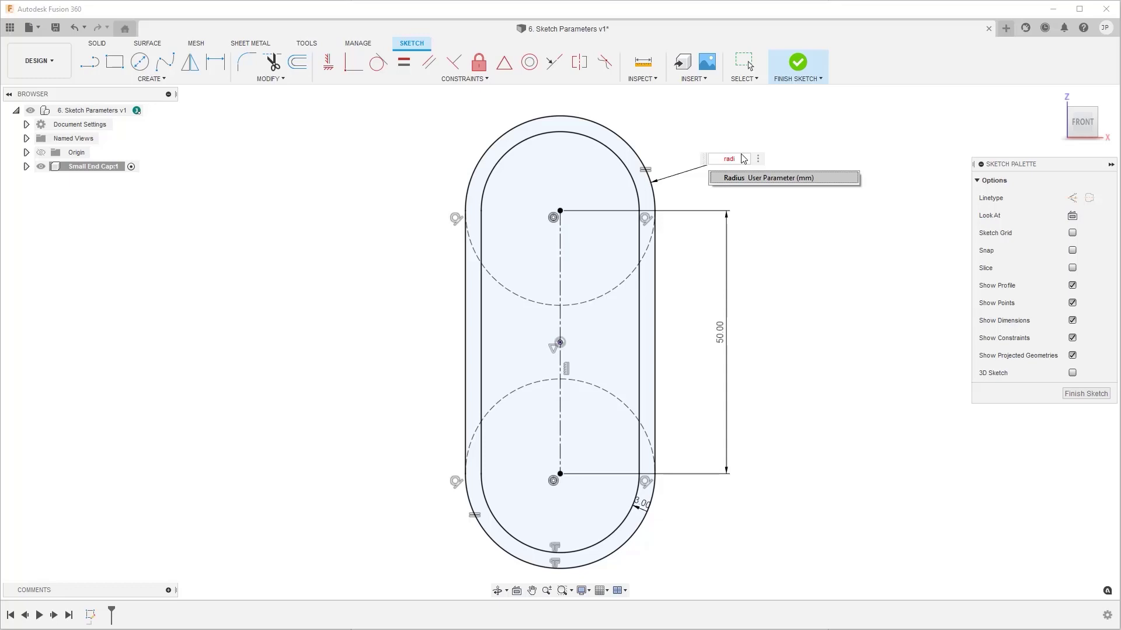
left_click(757, 180)
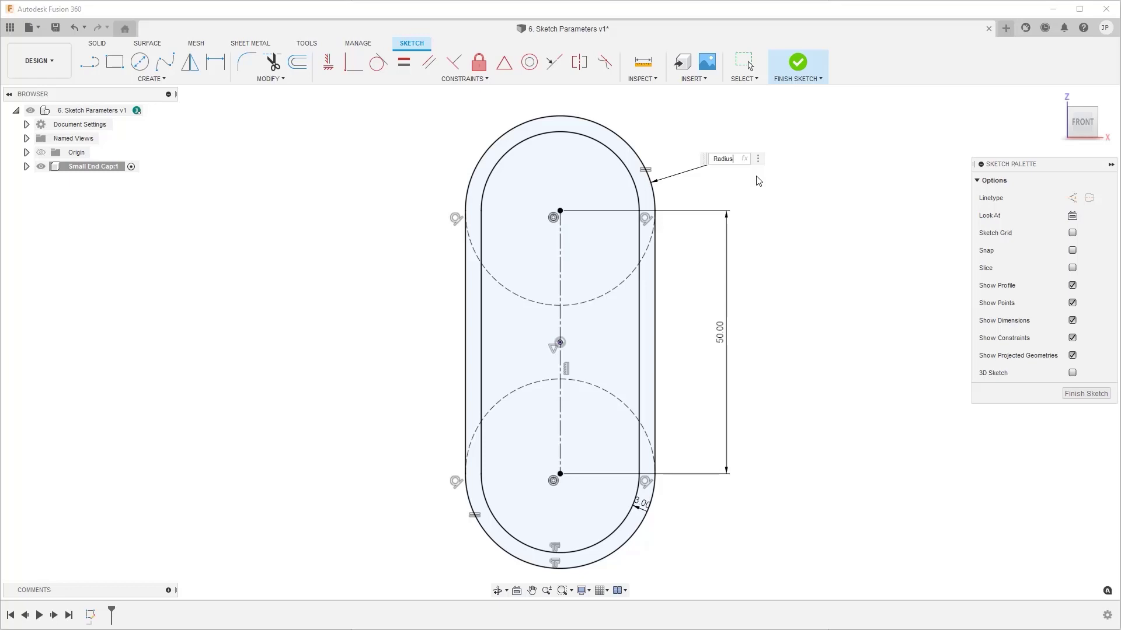
key("Return")
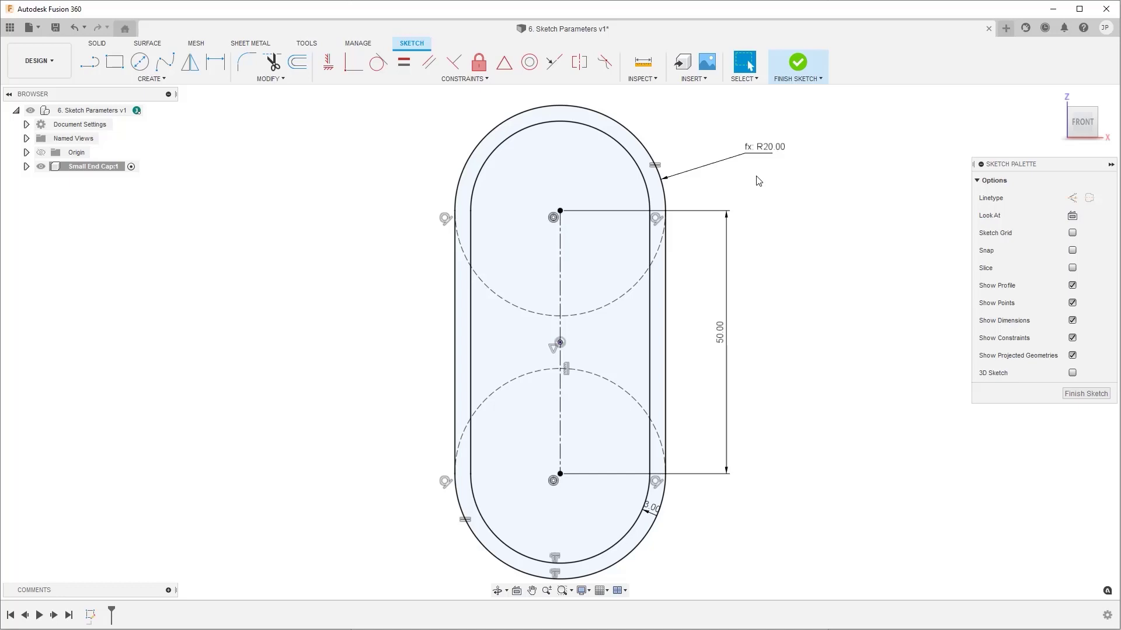
double_click(768, 148)
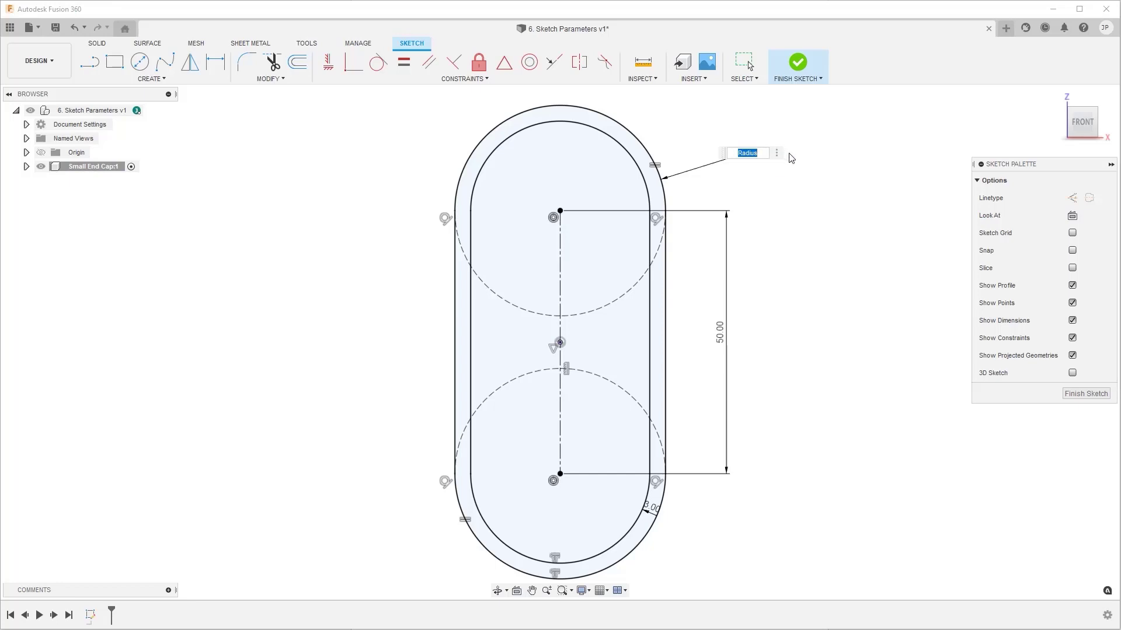
key("Escape")
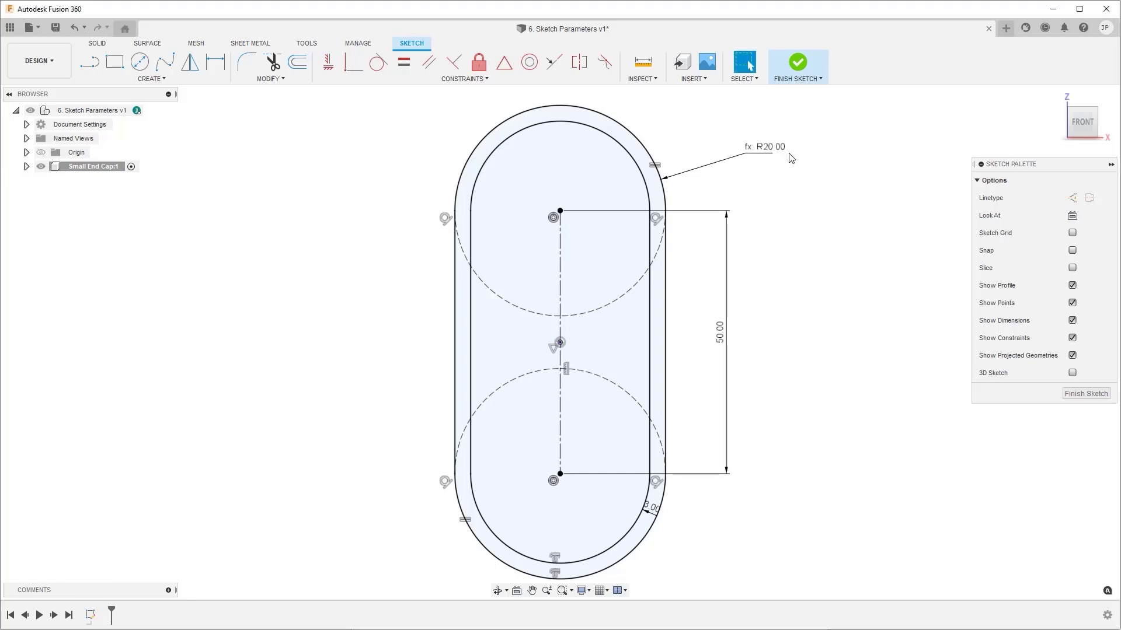
Step: Change the expression of the Radius user parameter to 18 mm
type("sparam")
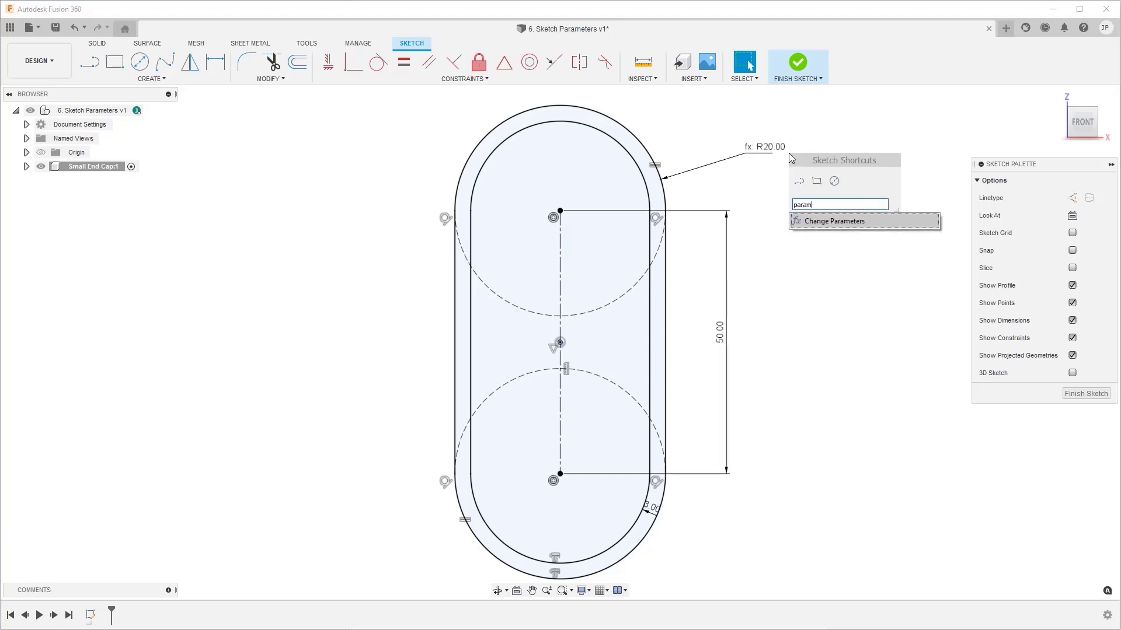
key("Return")
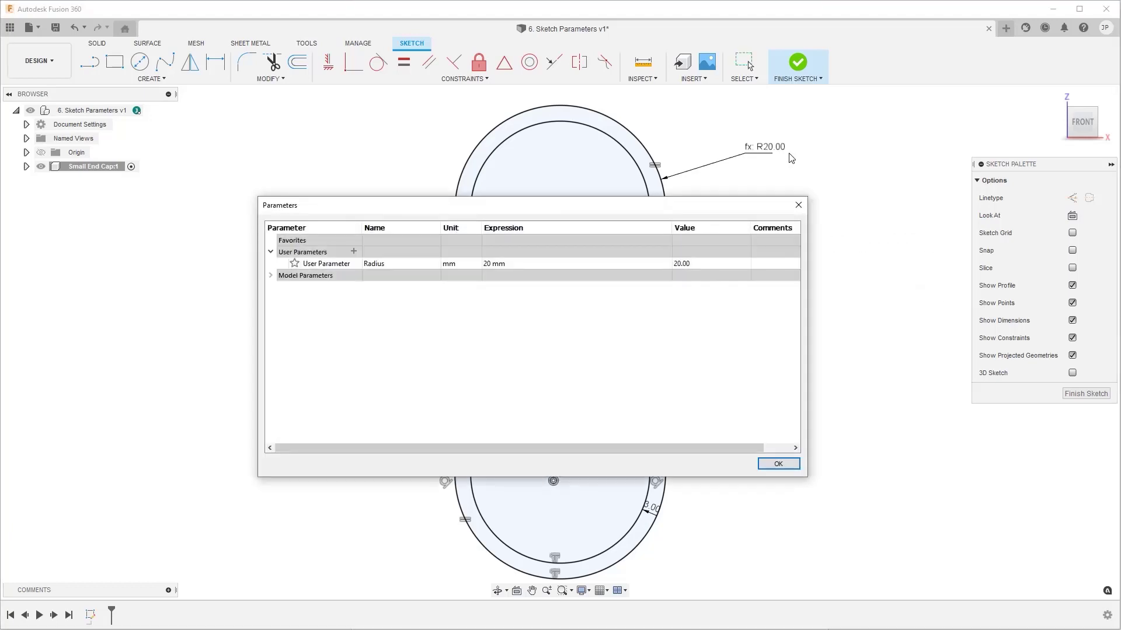
middle_click_drag(791, 159, 475, 140)
left_click_drag(507, 212, 666, 217)
double_click(651, 272)
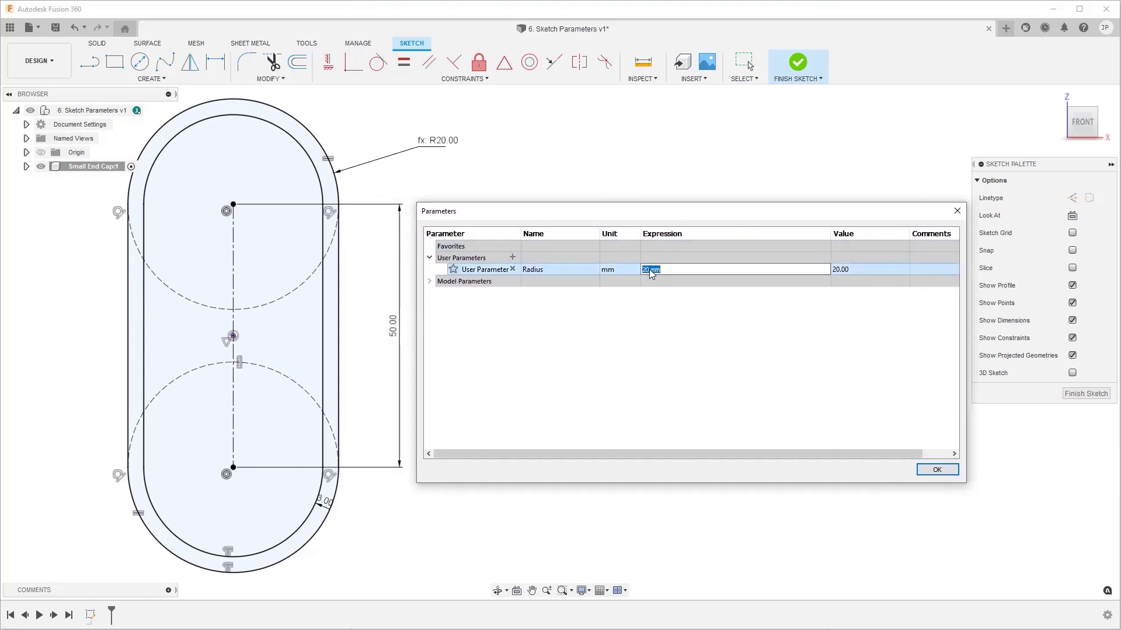
type("18")
key("Return")
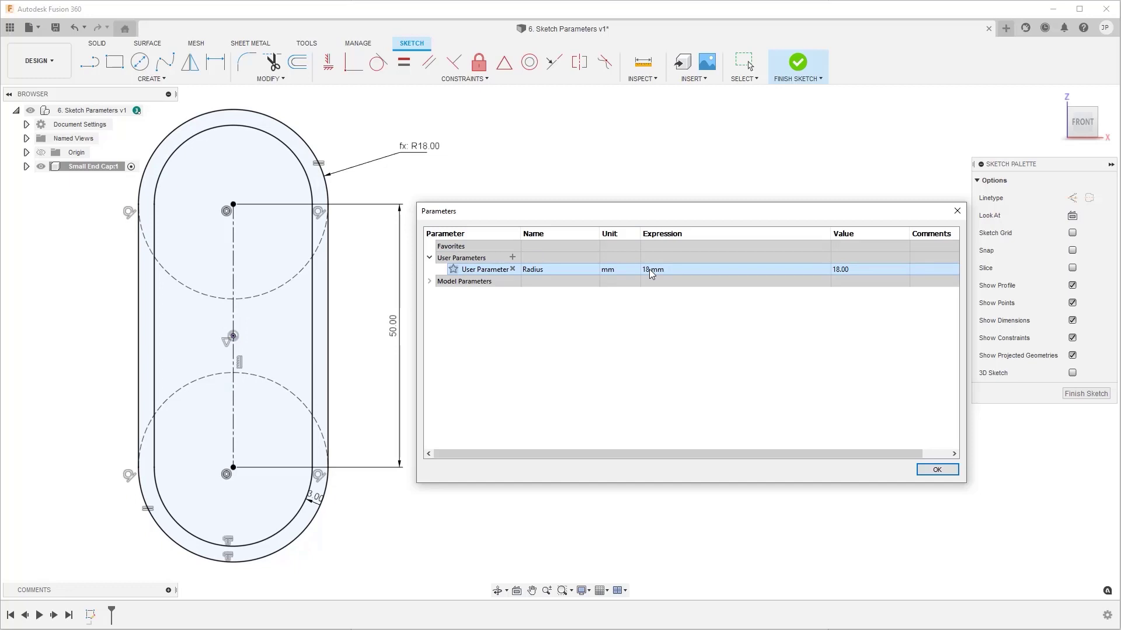
left_click(927, 471)
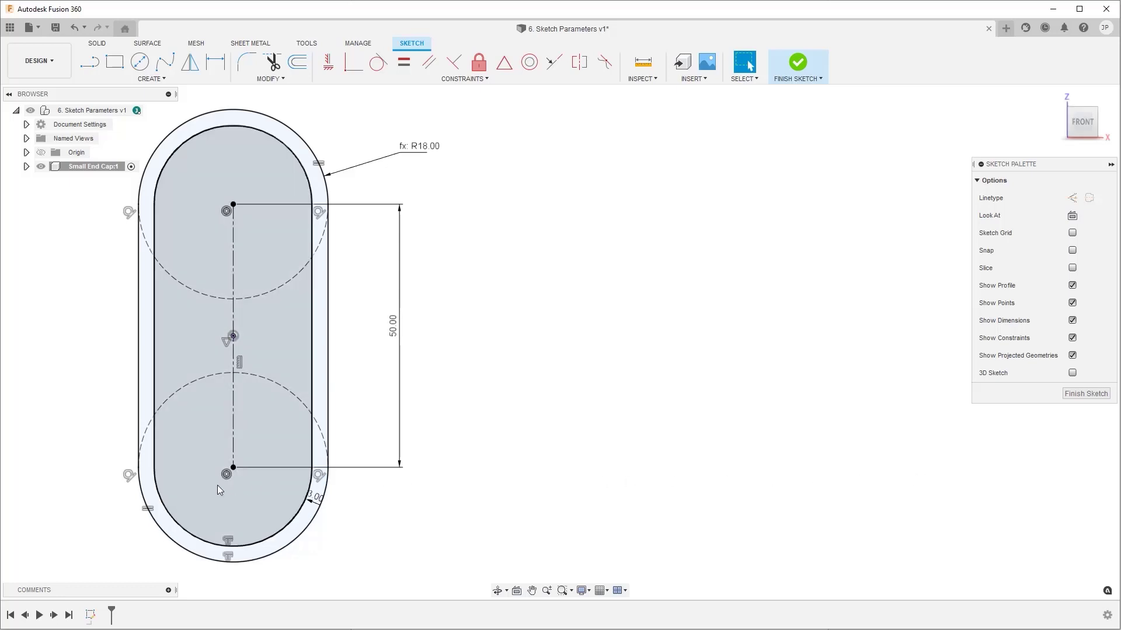
Step: Delete the Equal constraint between the outer arcs and dimension the lower outer arc's radius with the Radius user parameter
right_click(151, 507)
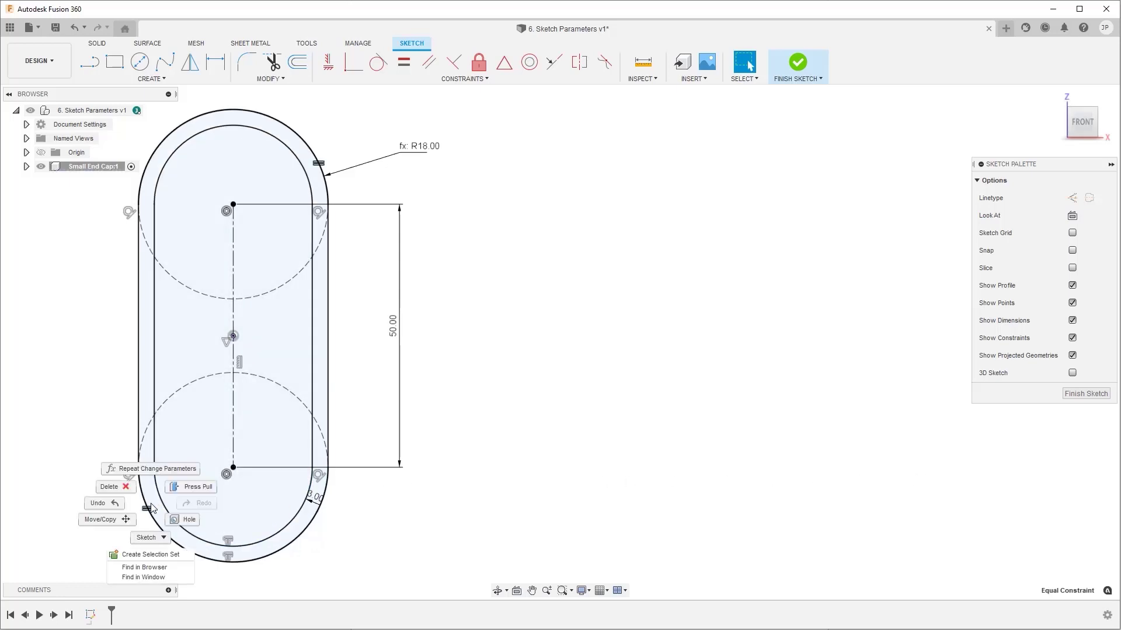
left_click(124, 490)
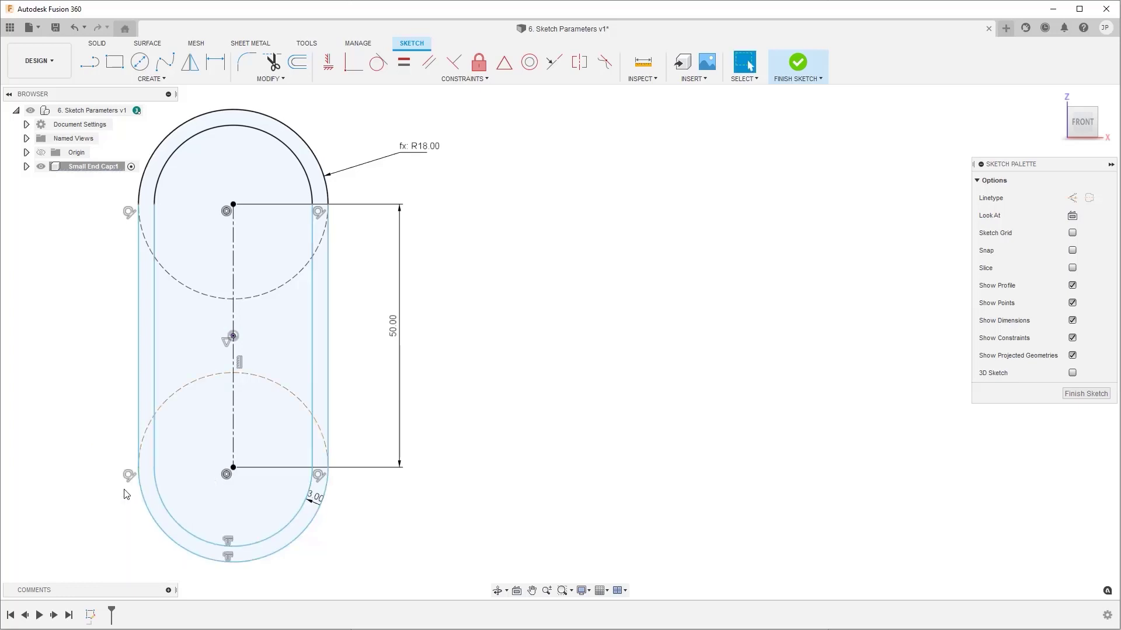
key("d")
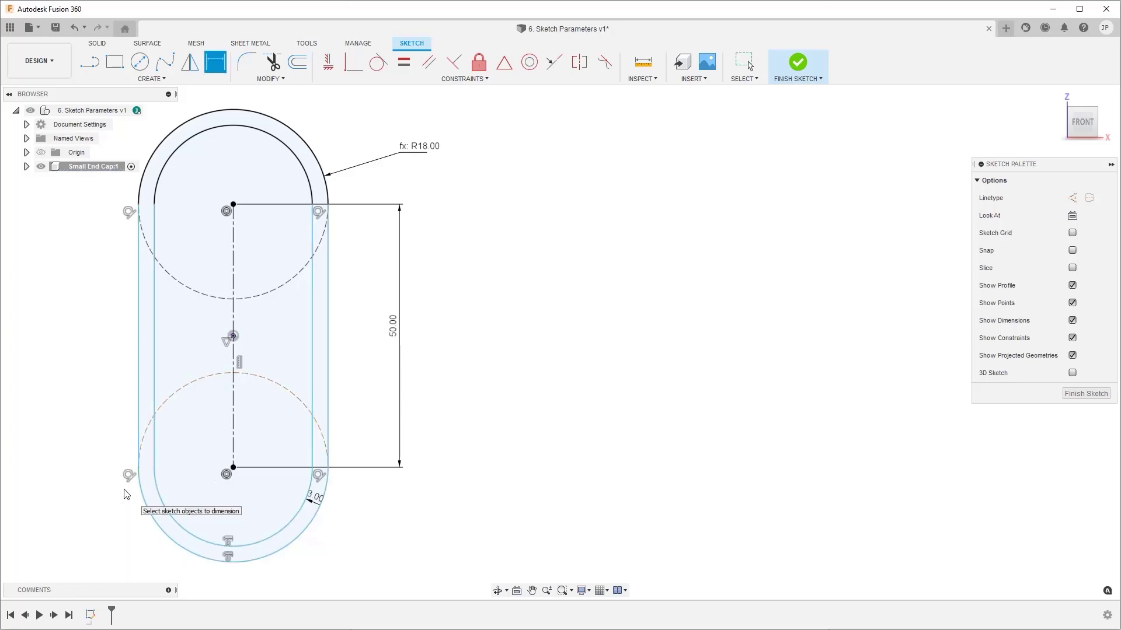
left_click(153, 518)
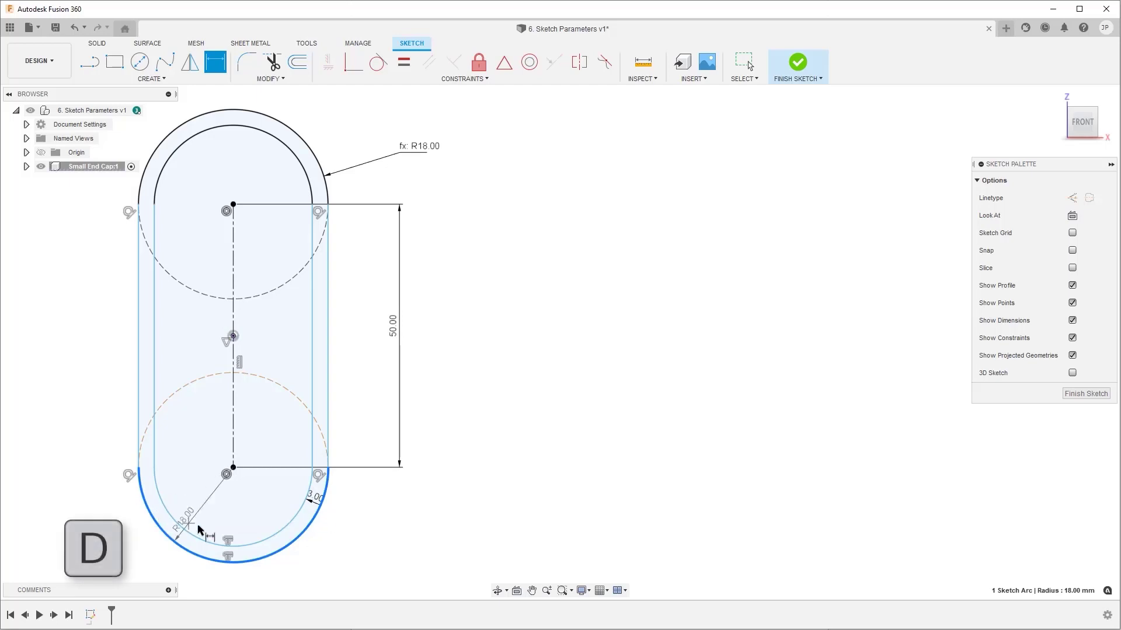
left_click(368, 557)
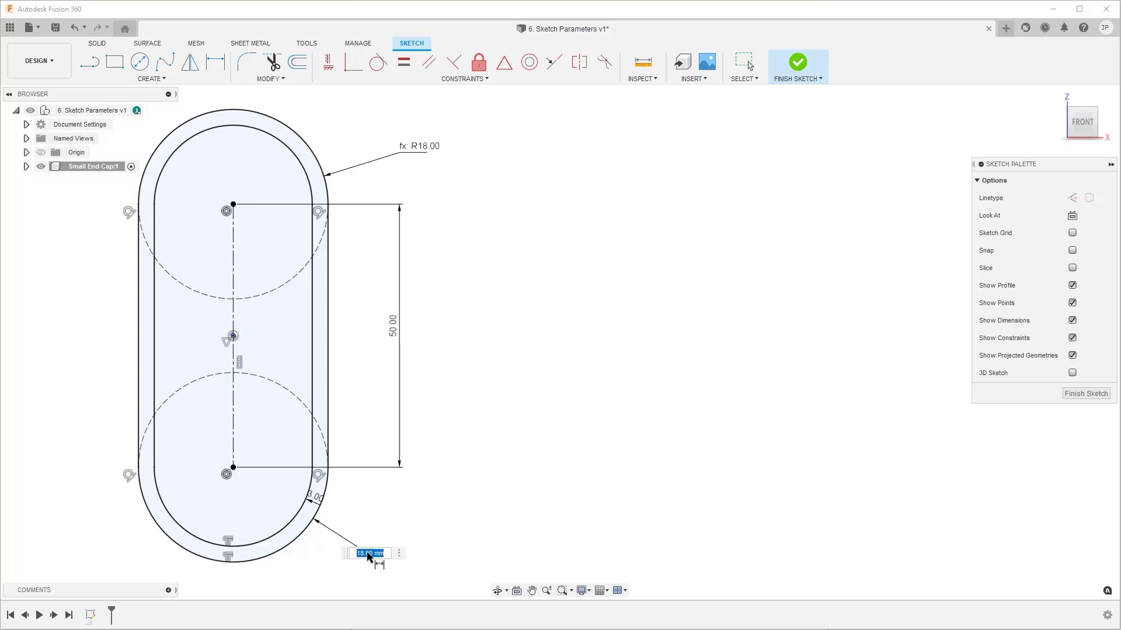
type("rad")
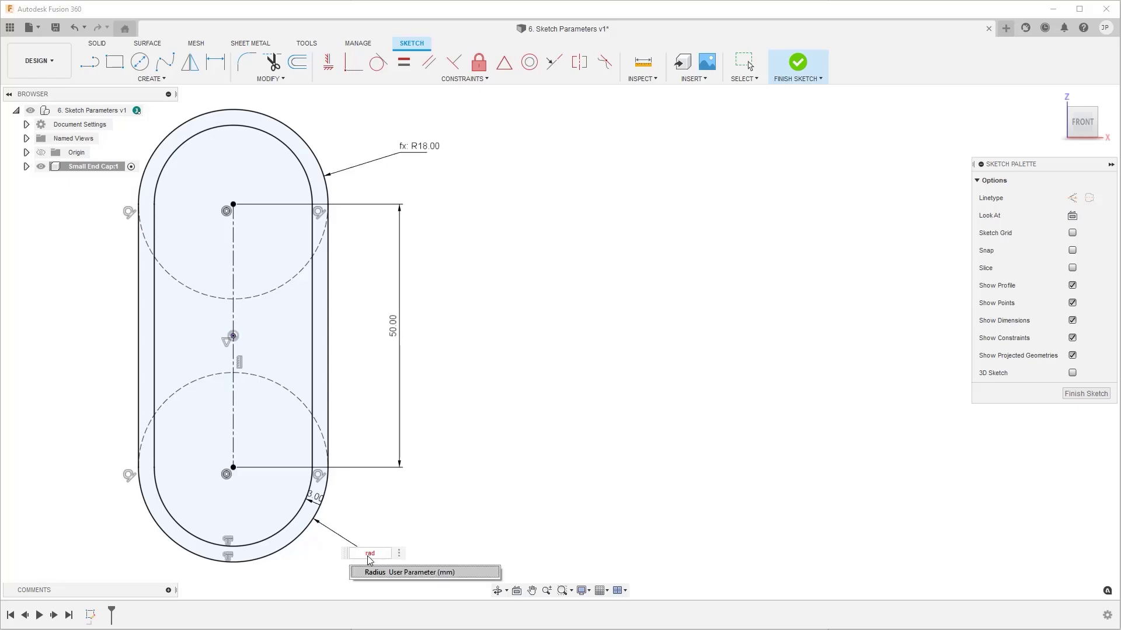
left_click(390, 573)
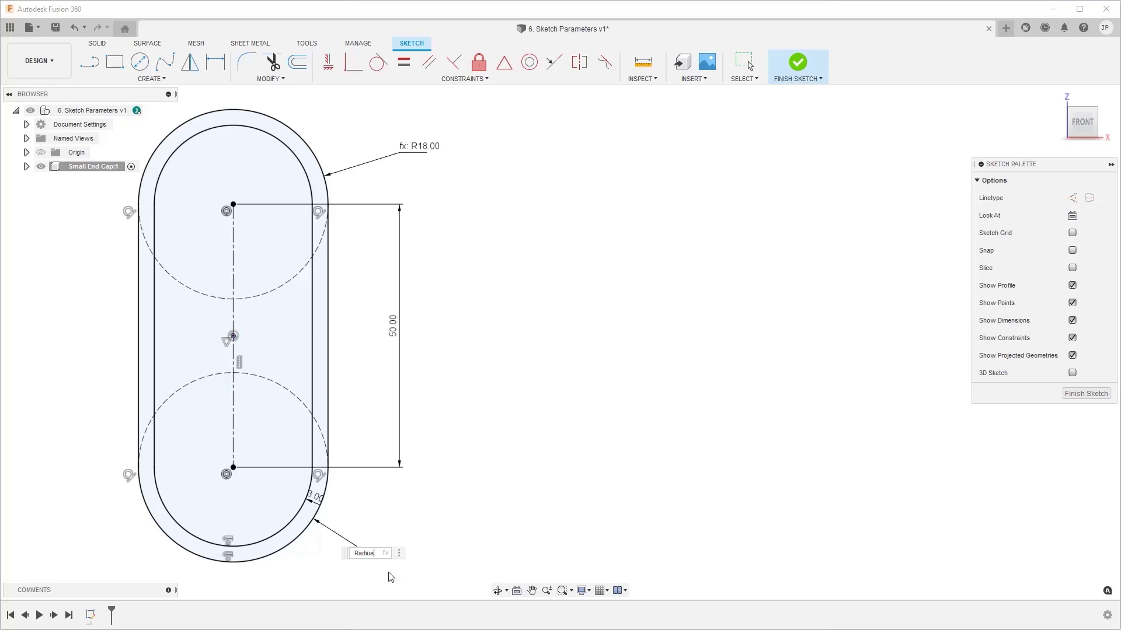
key("Return")
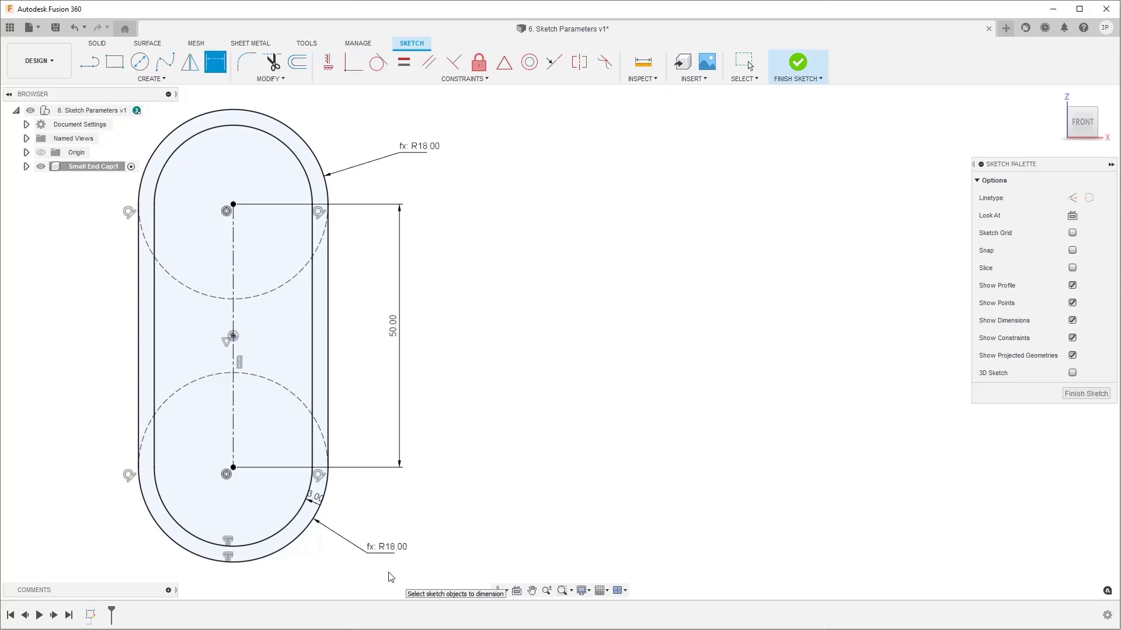
key("Escape")
Step: Change the expression of the Radius user parameter to 20 mm
type("s")
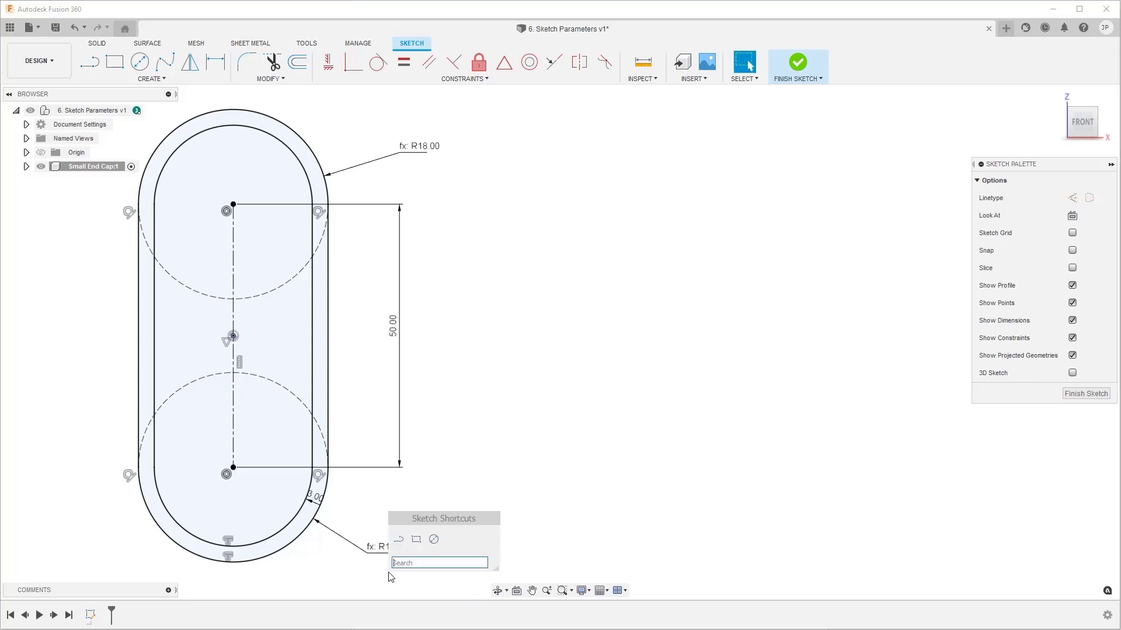
type("para")
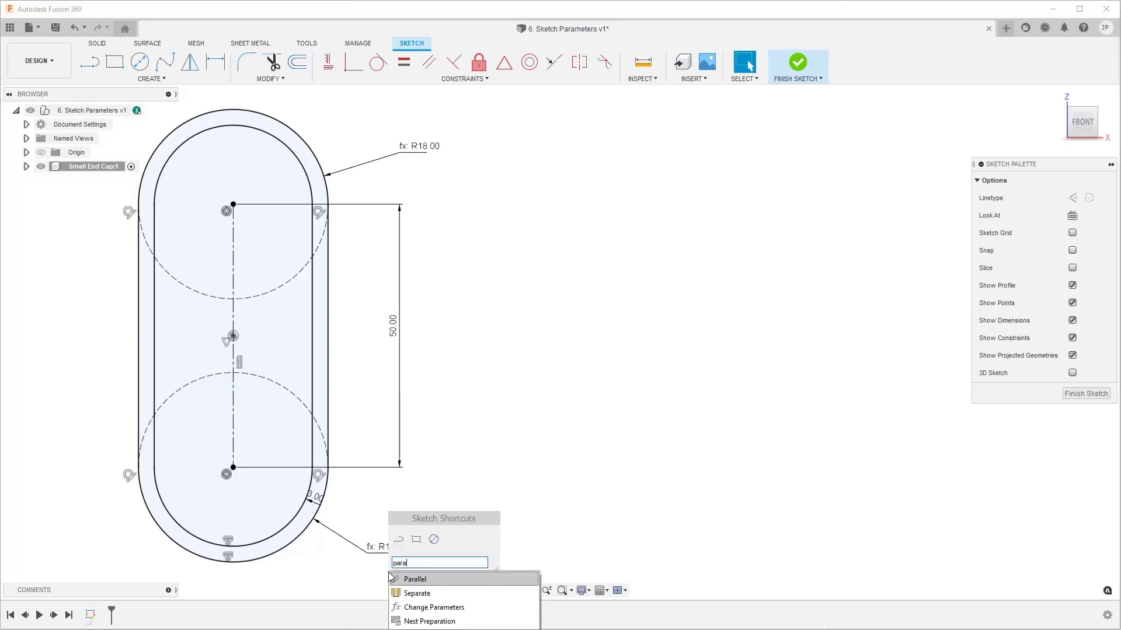
left_click(423, 606)
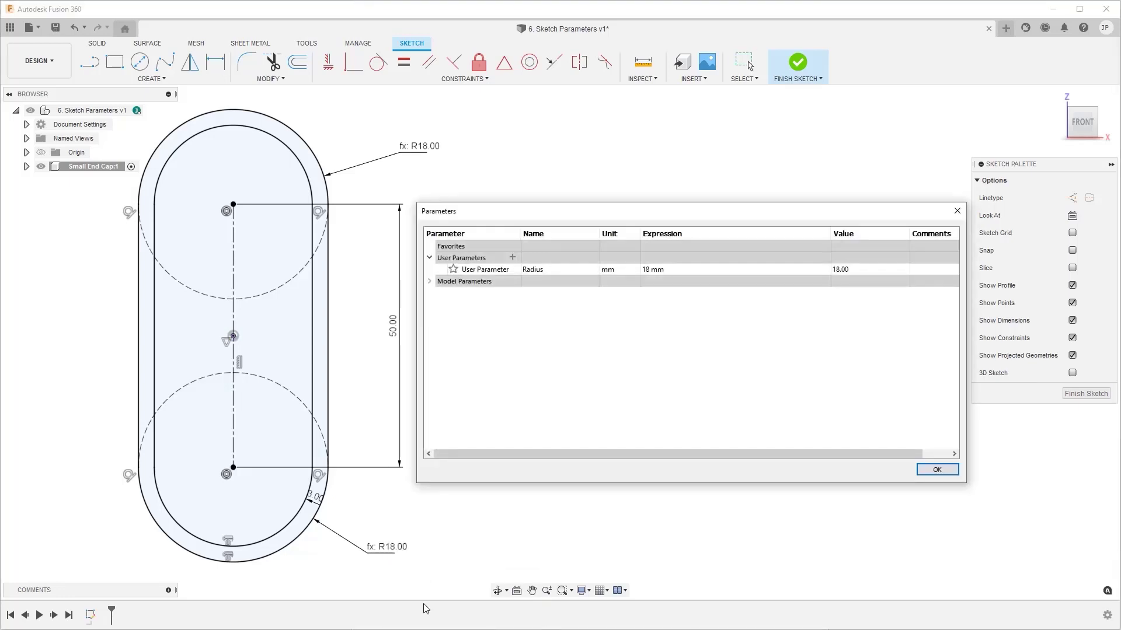
left_click(645, 272)
type("20")
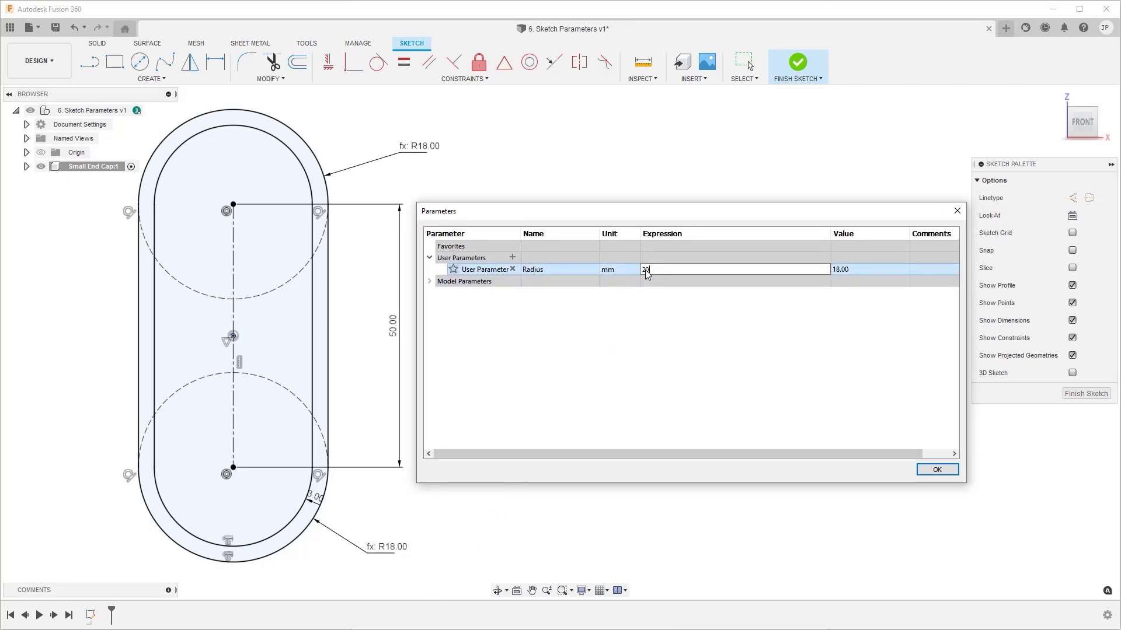
key("Return")
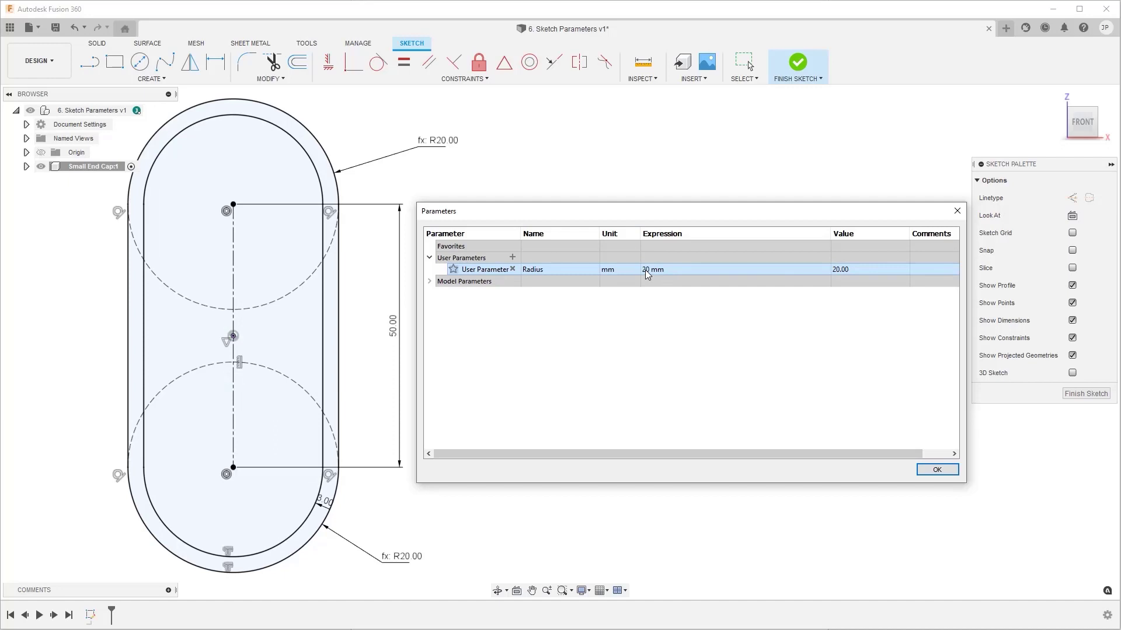